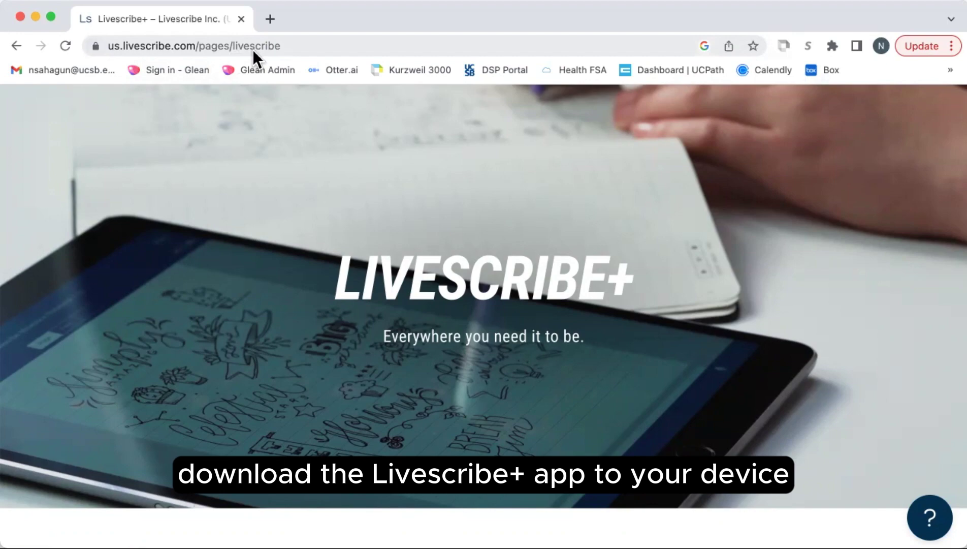
- Scroll the Livescribe+ page down to the Android, iOS, Amazon, Windows and macOS download buttons
scroll(374, 148, "down", 5)
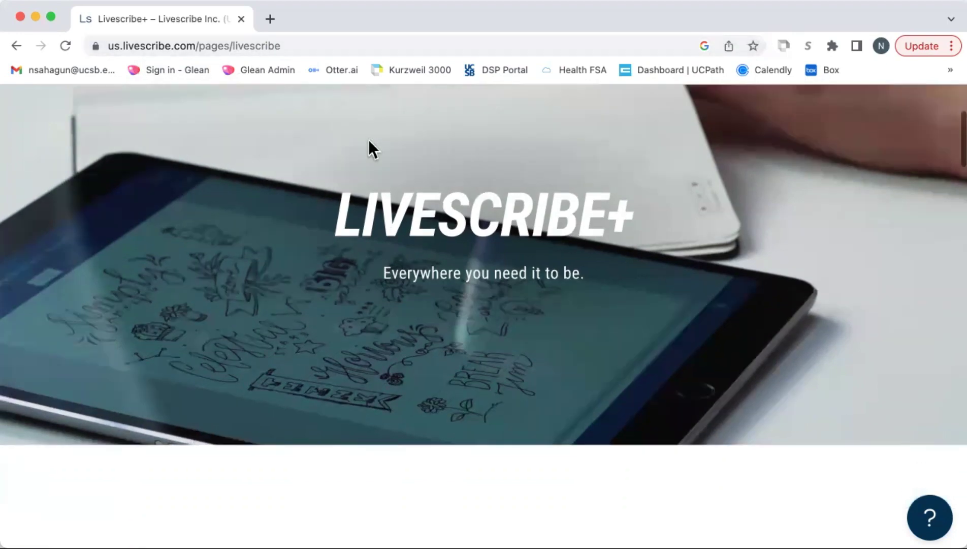
scroll(369, 141, "down", 3)
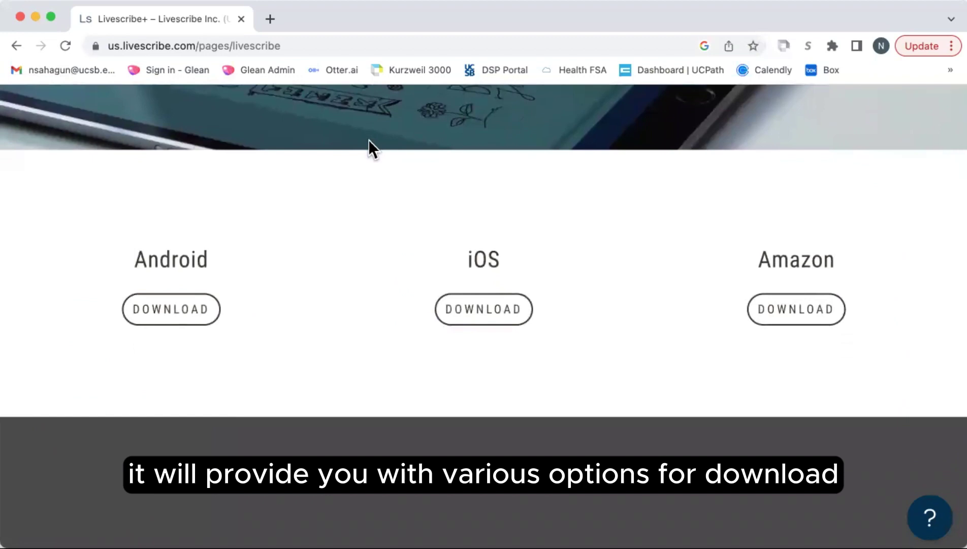
scroll(369, 141, "down", 3)
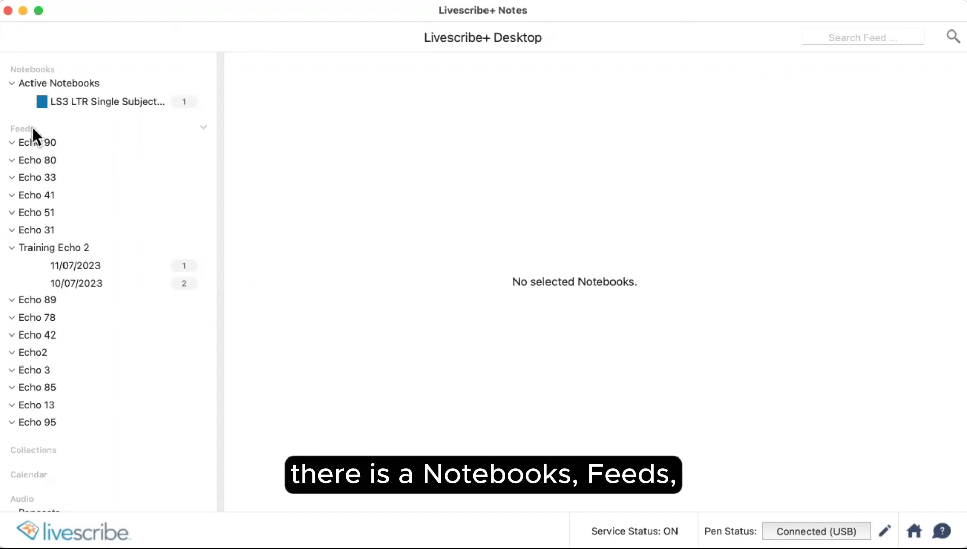
scroll(79, 245, "down", 5)
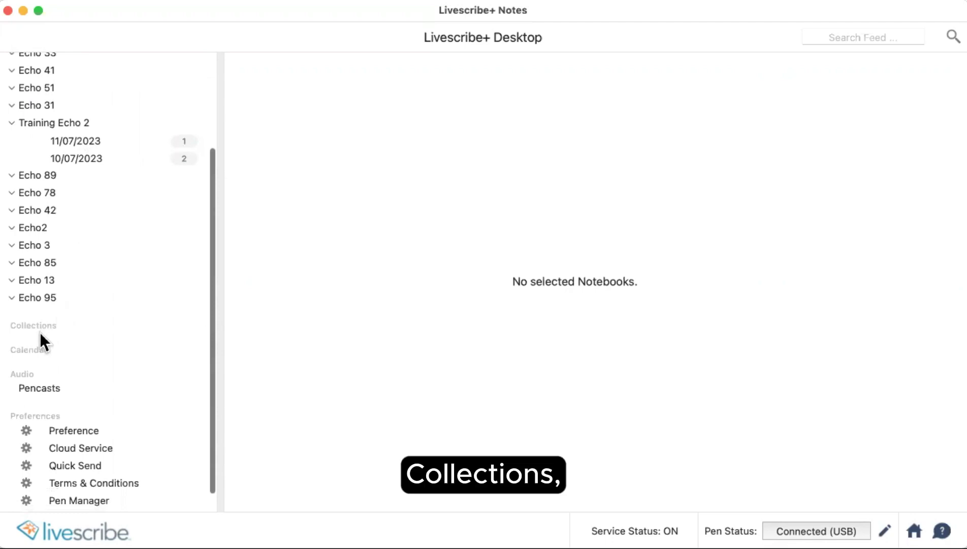
scroll(40, 335, "down", 1)
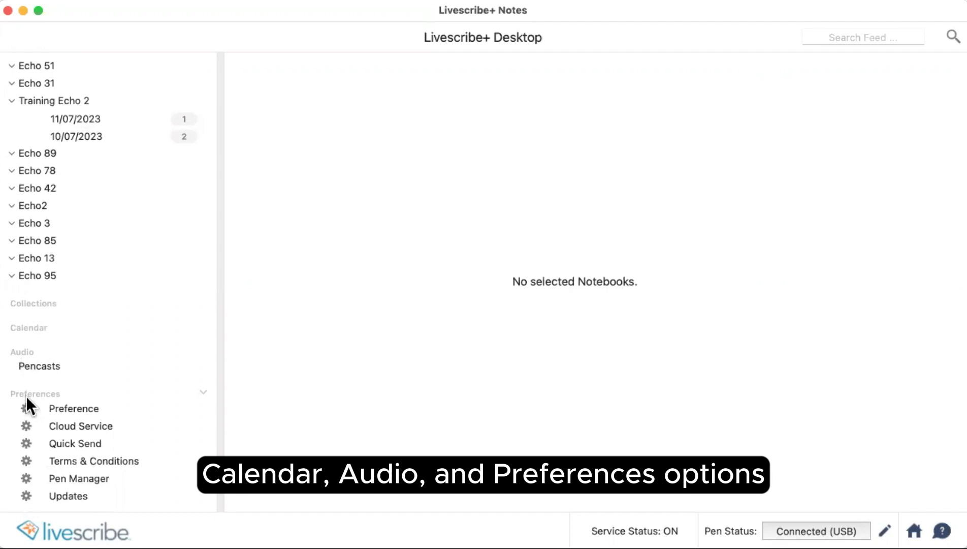
scroll(25, 395, "up", 6)
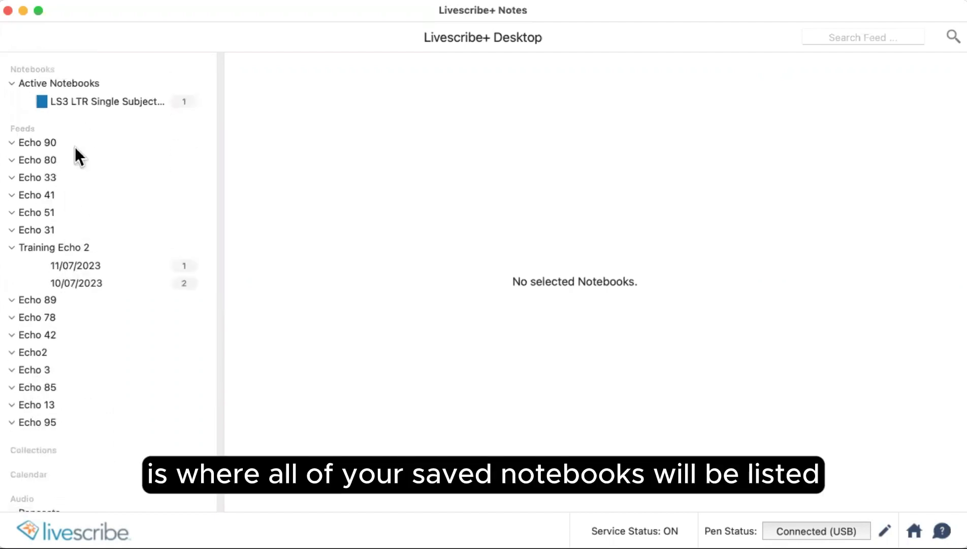
- Open Page 2 of the LS3 LTR notebook, keeping its name, and replay the '1. Here is my first' handwriting
left_click(85, 102)
left_click(84, 100)
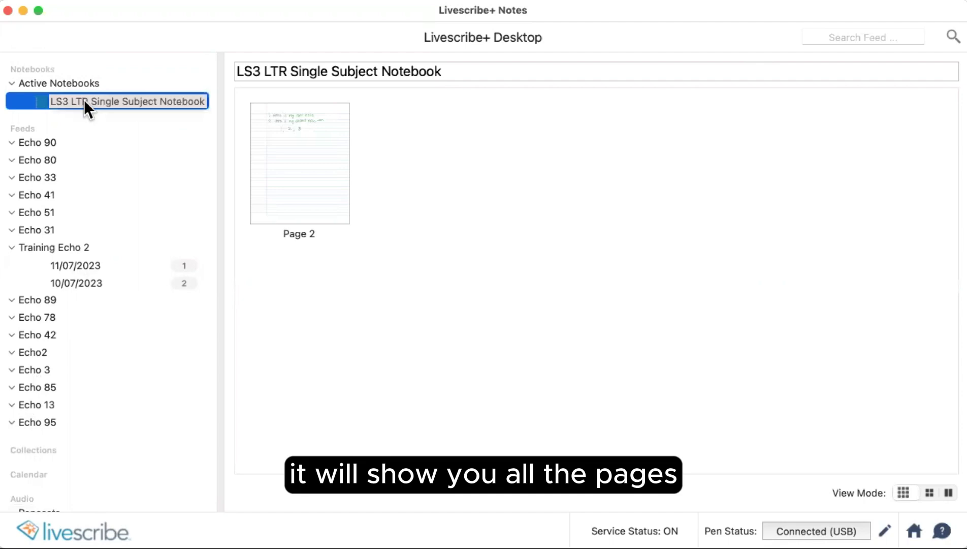
left_click(407, 180)
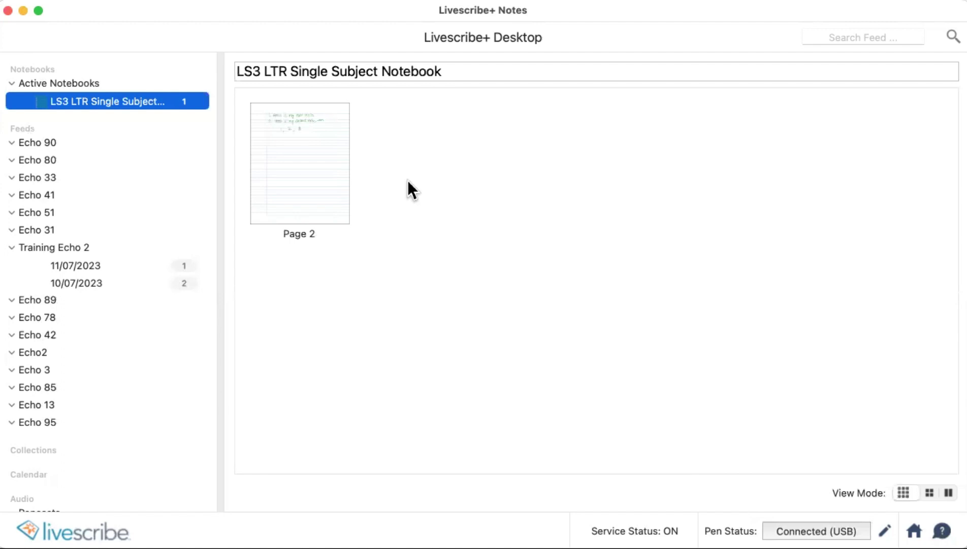
left_click(299, 152)
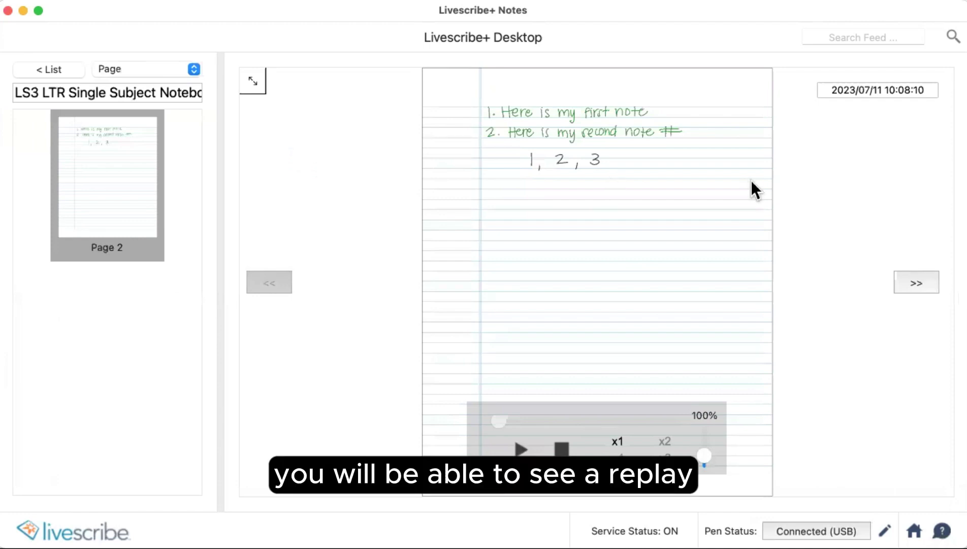
left_click(521, 448)
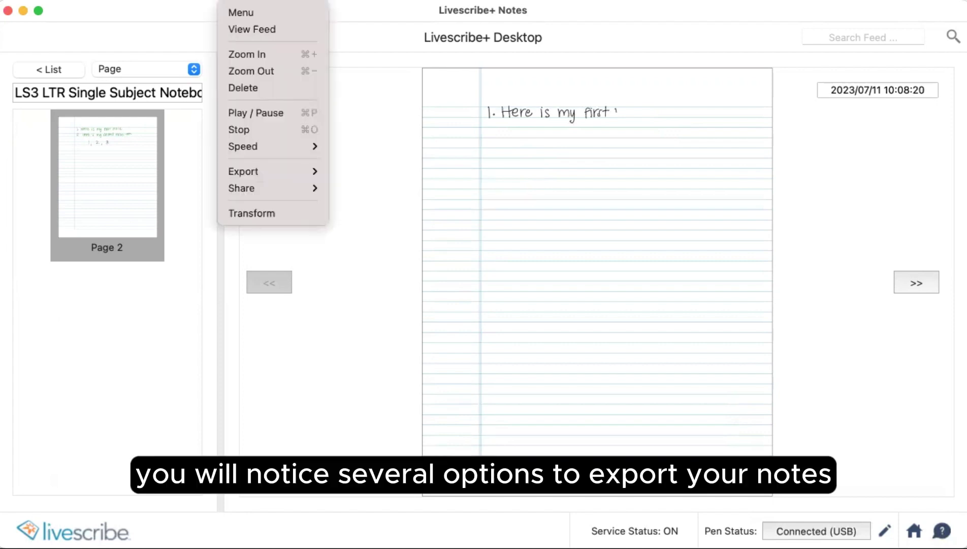
- Review the page's Export and Share submenus, then return to the notebook's page list
mouse_move(257, 169)
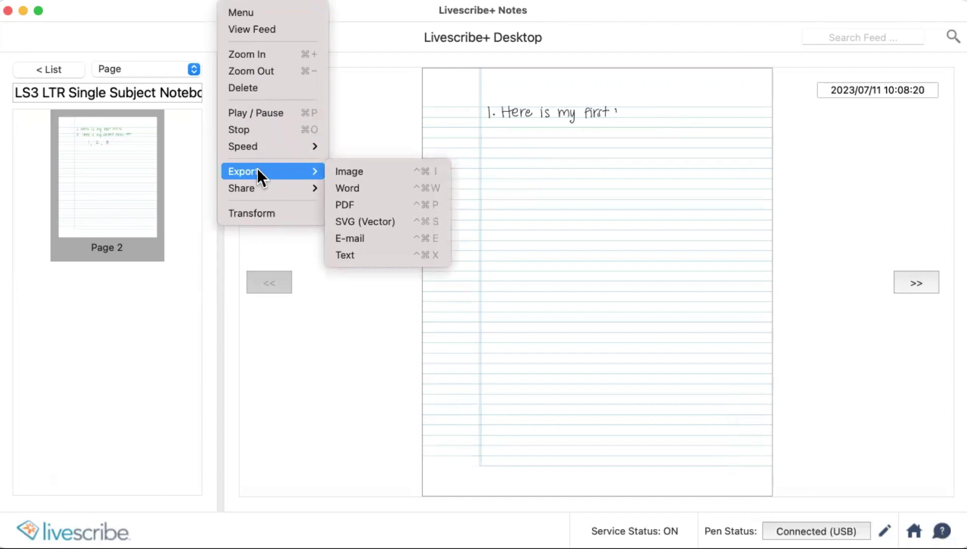
mouse_move(253, 187)
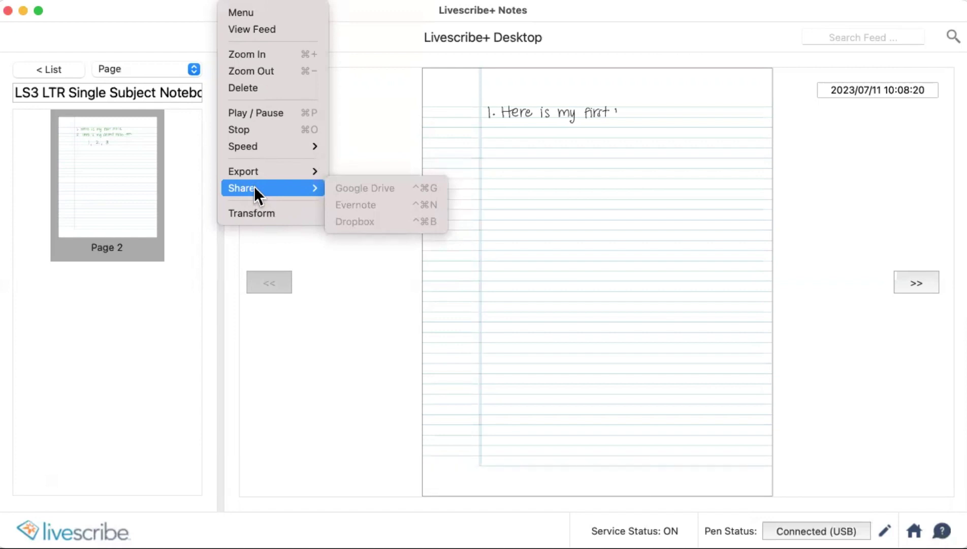
left_click(98, 39)
left_click(59, 67)
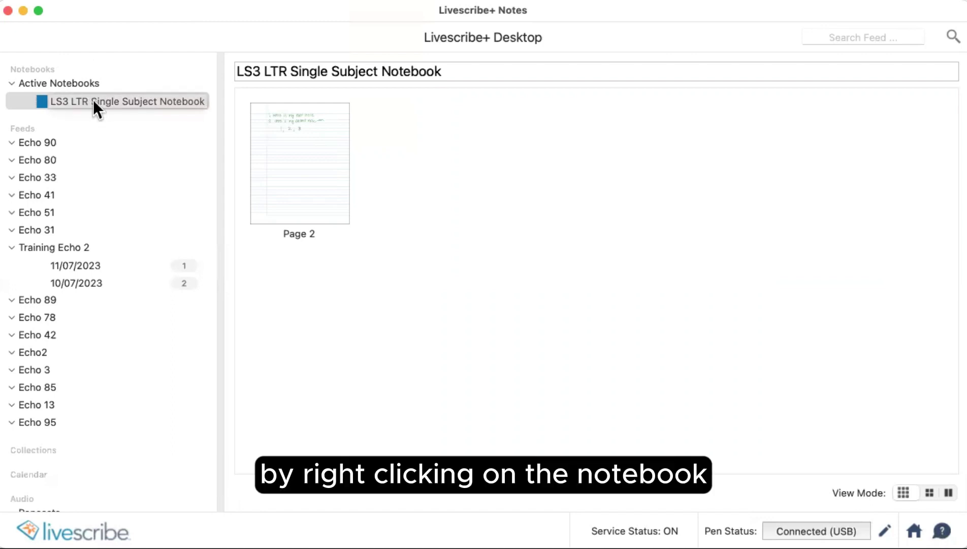
- Show the LS3 LTR notebook's Rename, Archive, Delete and Export options, then dismiss them
right_click(92, 100)
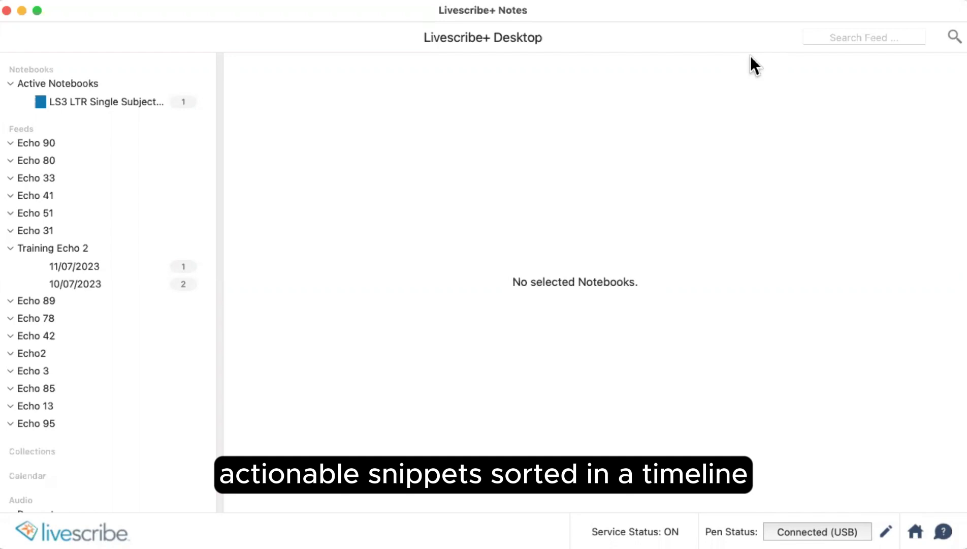
- Show the 11/07/2023 feed, then list every snippet in the Training Echo 2 feed
left_click(86, 266)
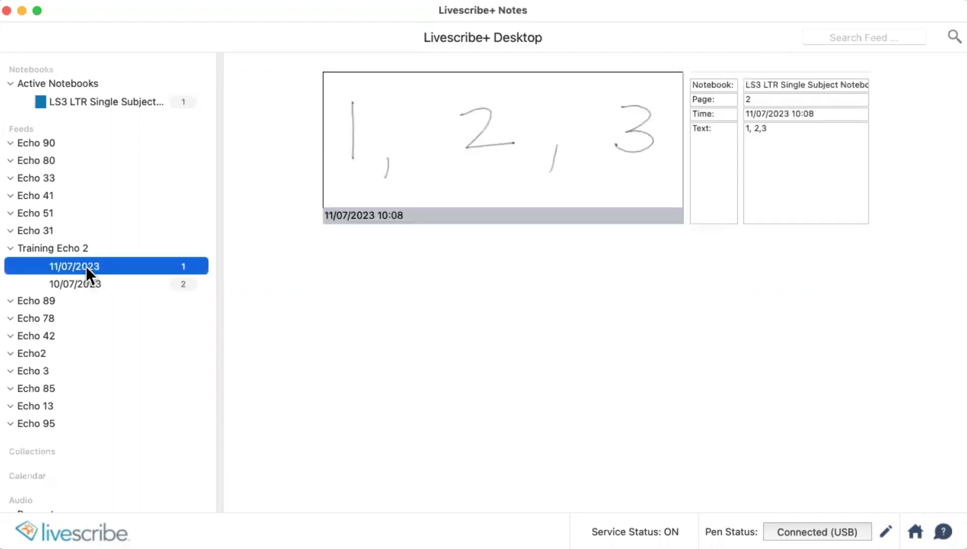
left_click(71, 247)
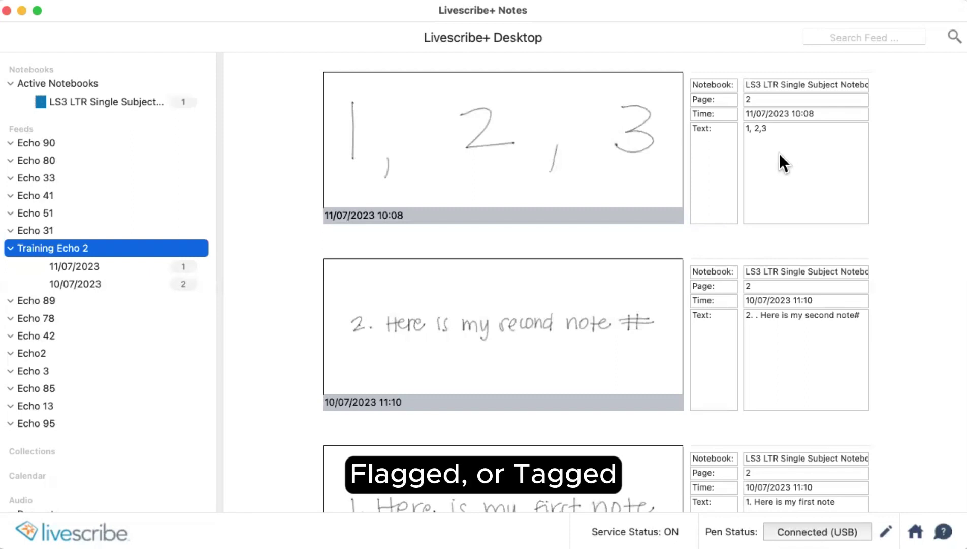
- Attempt Collection > Favorites with no note selected and dismiss the 'no feeds selected' alert
right_click(780, 154)
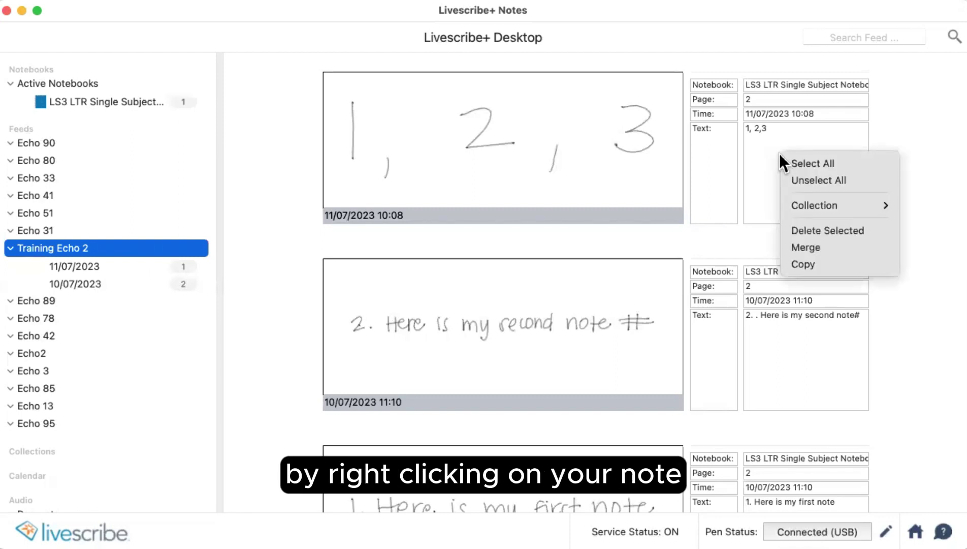
mouse_move(812, 206)
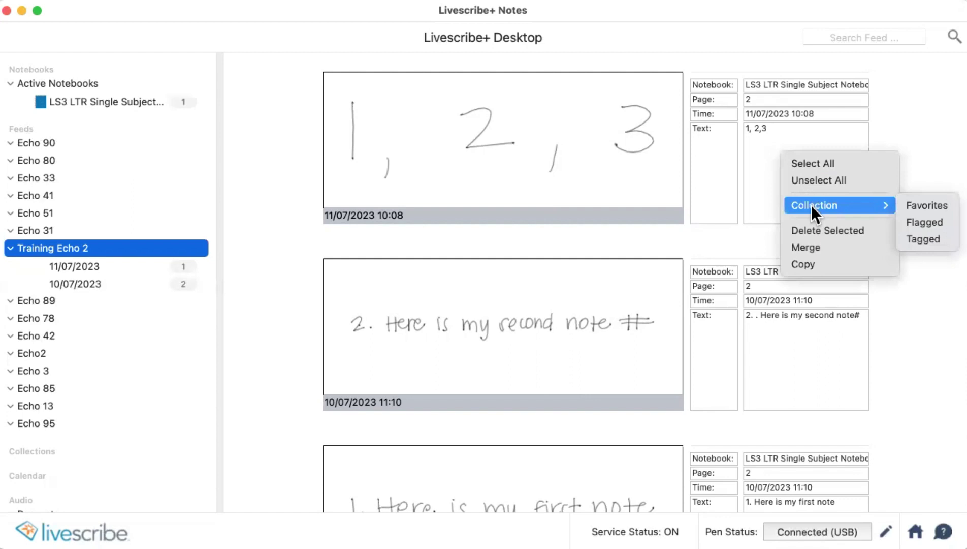
left_click(913, 205)
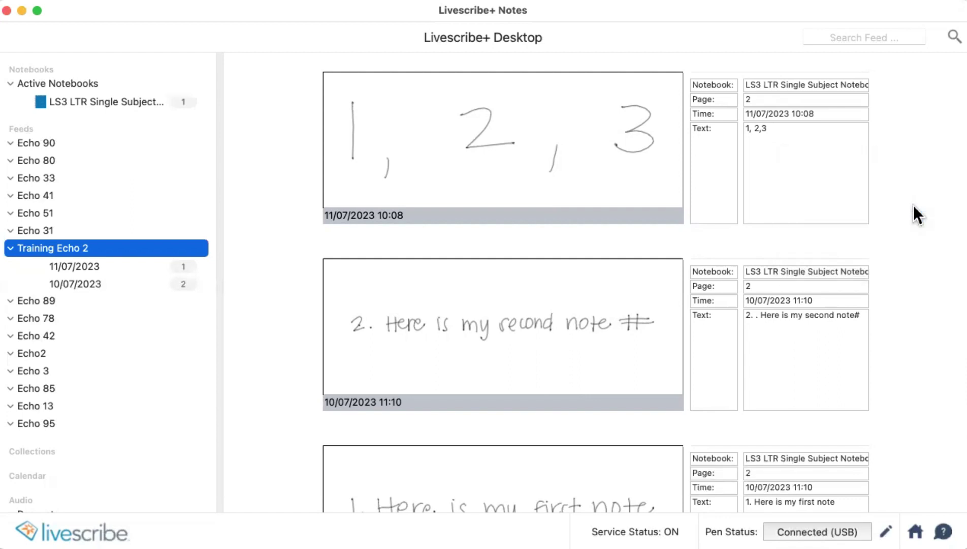
left_click(533, 213)
- Select the '1, 2,3' note and add it to Favorites, confirming with Yes
left_click(771, 171)
right_click(796, 176)
mouse_move(828, 223)
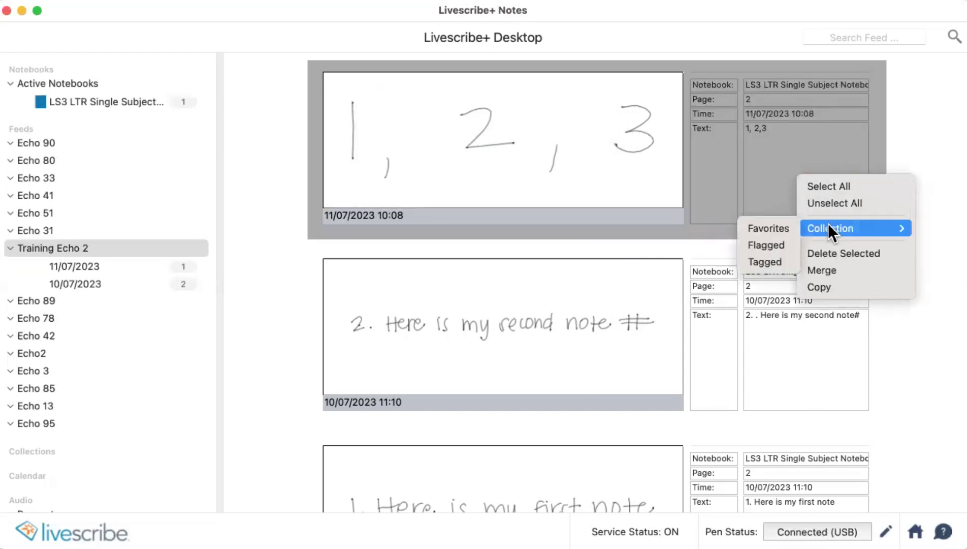
left_click(785, 227)
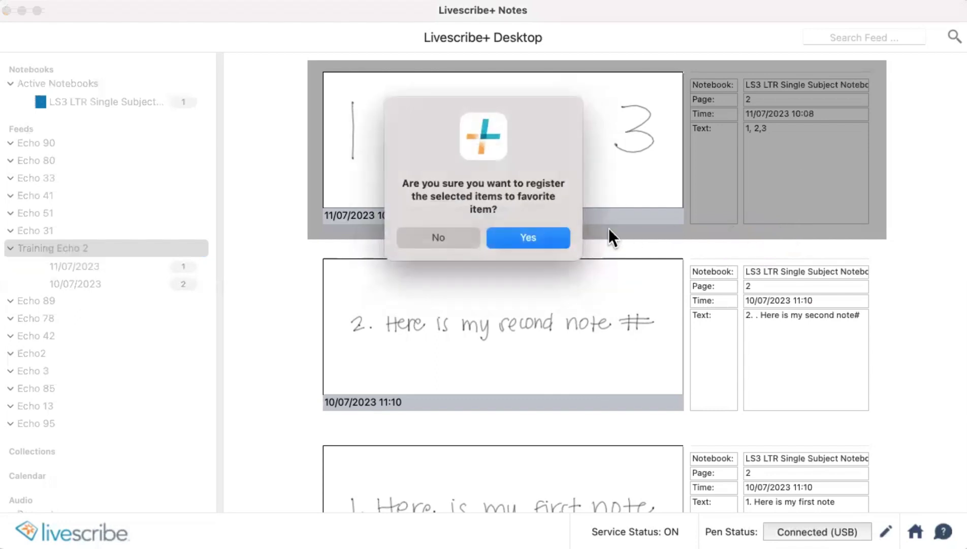
left_click(530, 239)
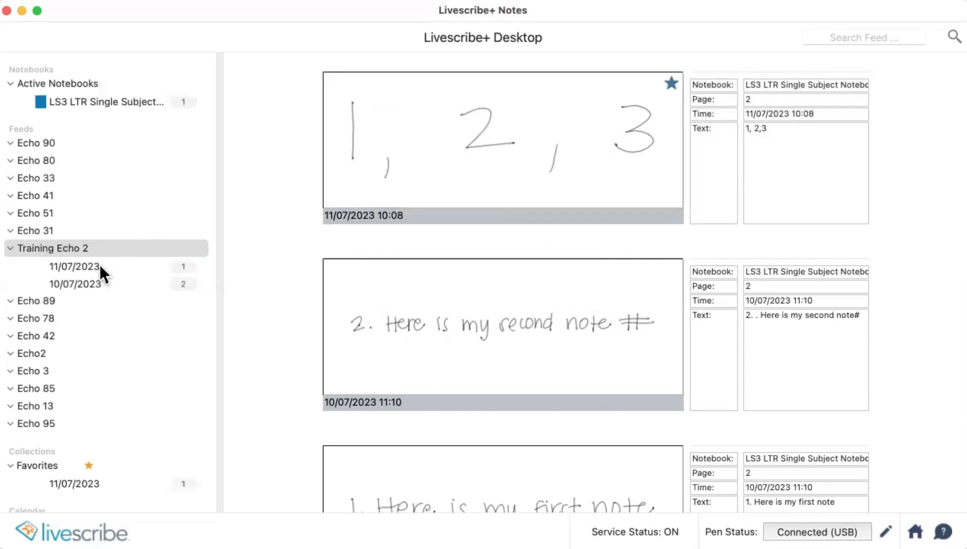
scroll(33, 372, "down", 2)
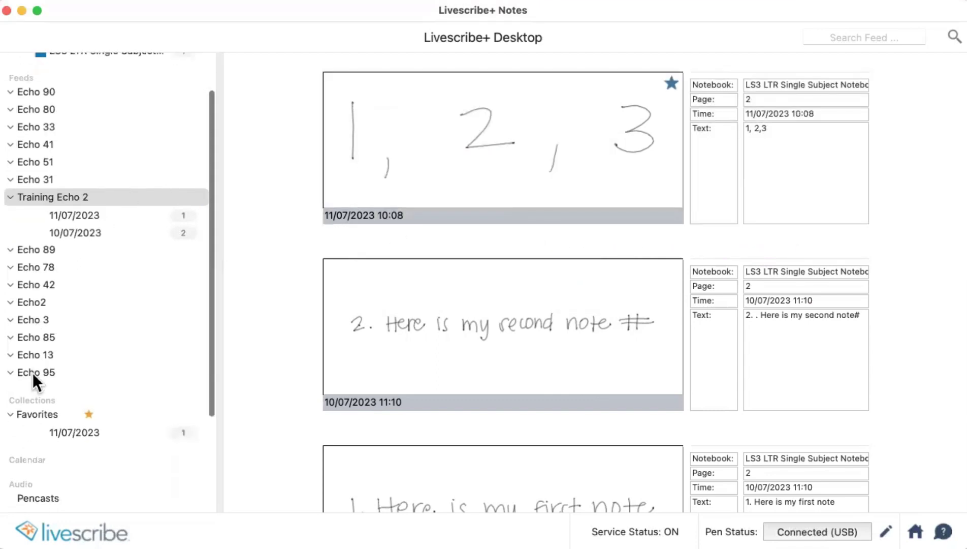
- Open the Favorites collection, showing only the '1, 2,3' note from 11/07/2023 10:08
left_click(34, 411)
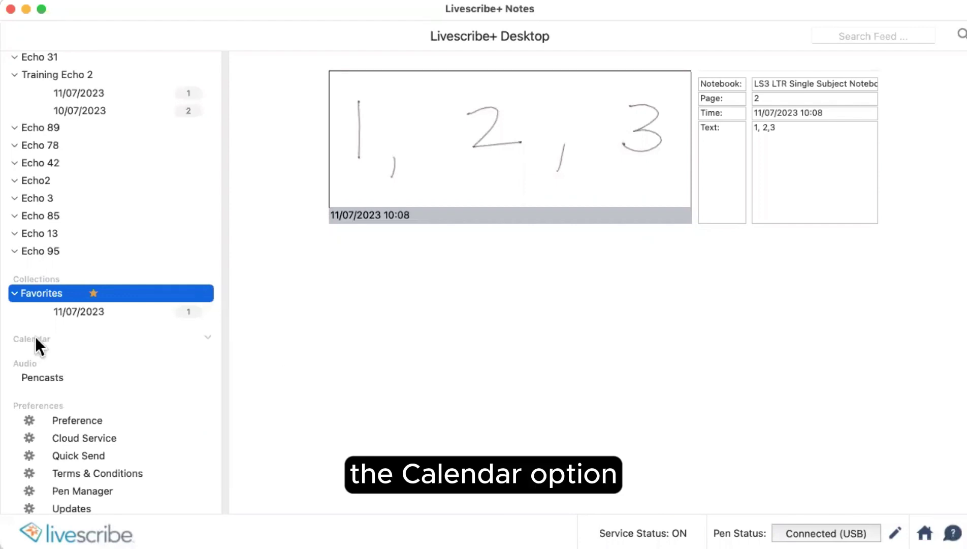
- Open the July 2023 calendar view and preview the page written on July 11
left_click(33, 339)
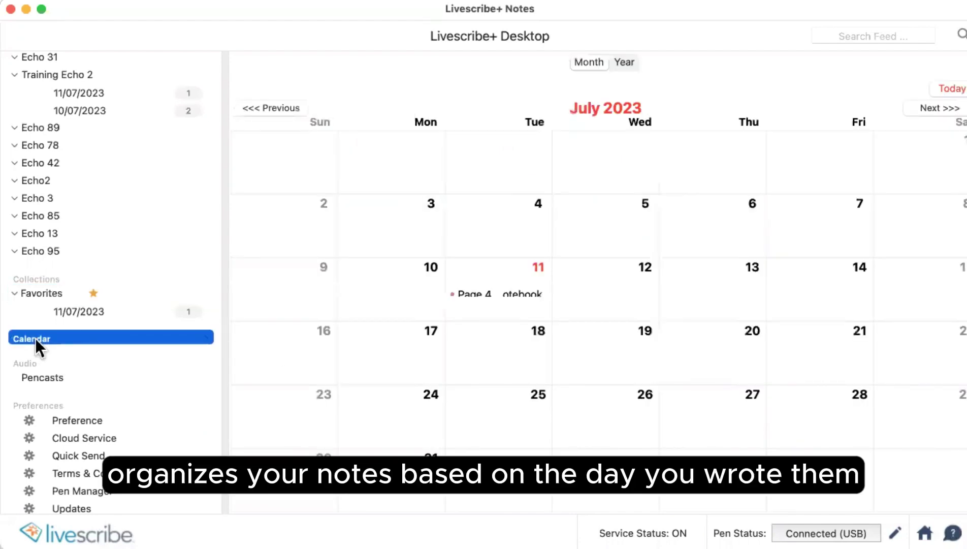
left_click(474, 293)
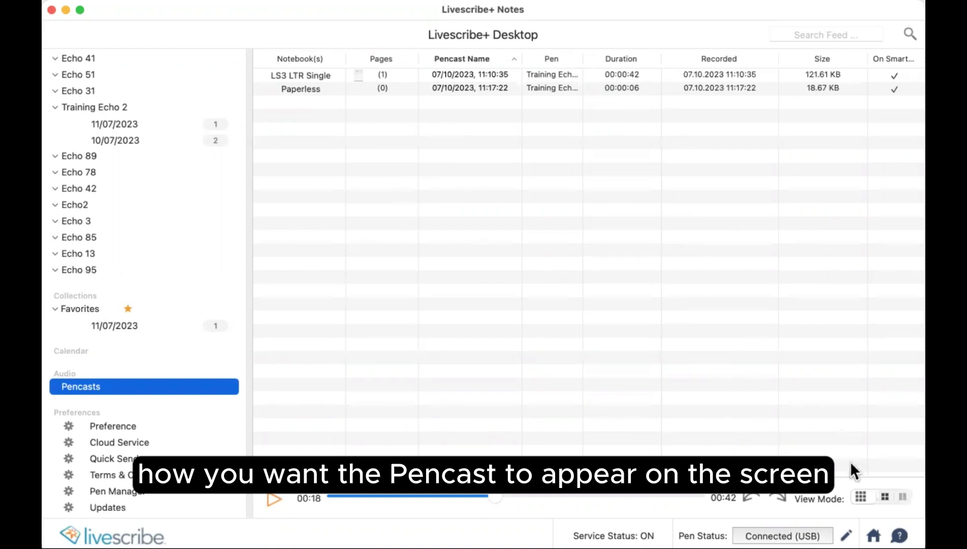
- Switch the pencasts to thumbnails and back to list, then play the 00:00:42 LS3 LTR Single pencast
left_click(885, 496)
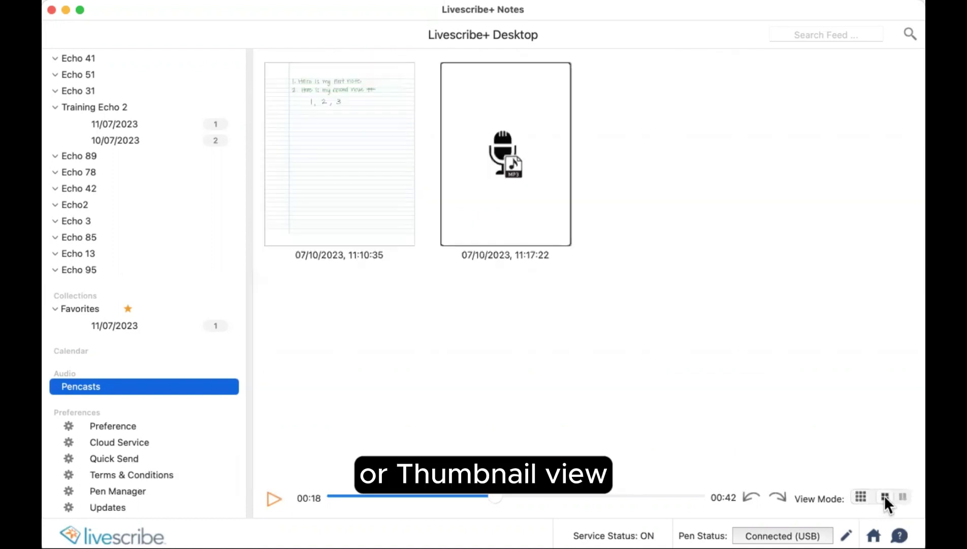
left_click(853, 495)
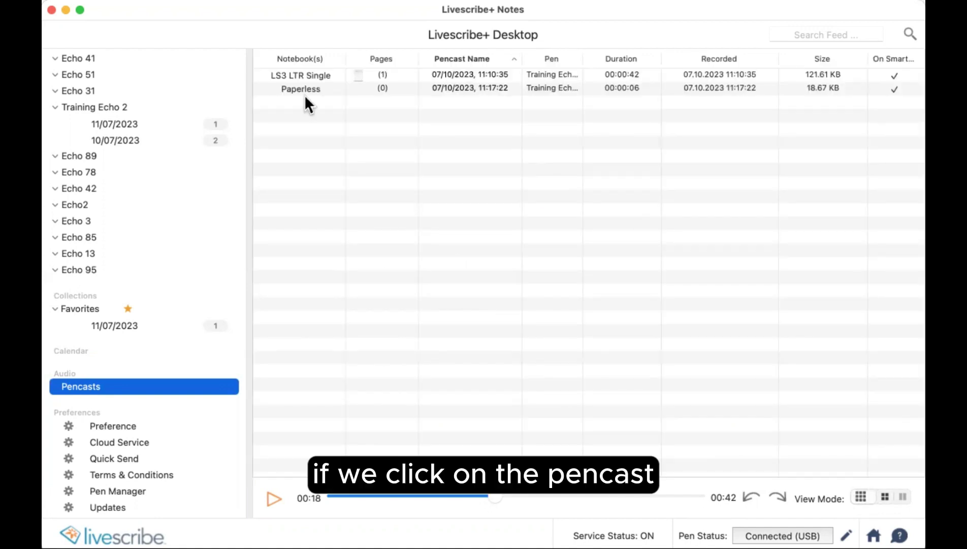
left_click(311, 73)
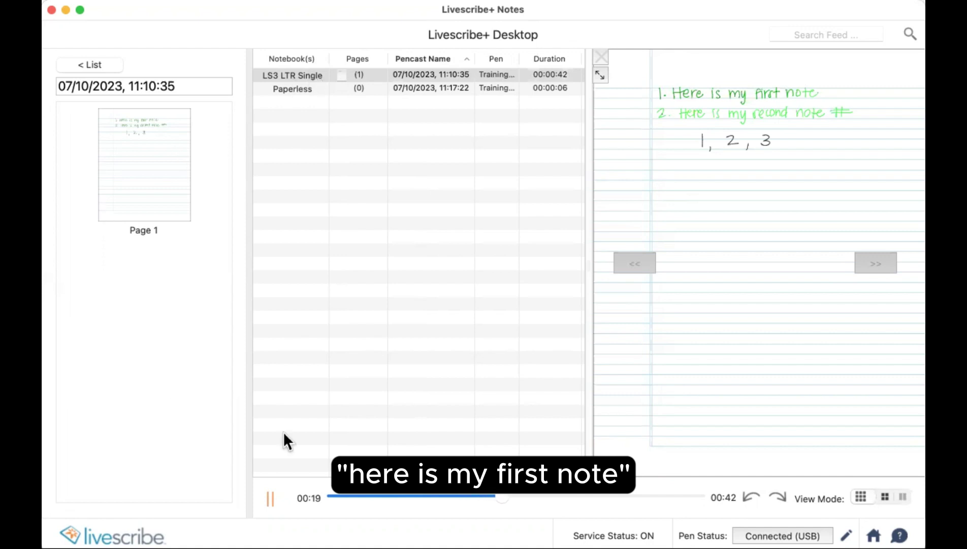
- Pause the pencast at 00:21 and check the Pencast menu's MP4/M4A export options
left_click(270, 497)
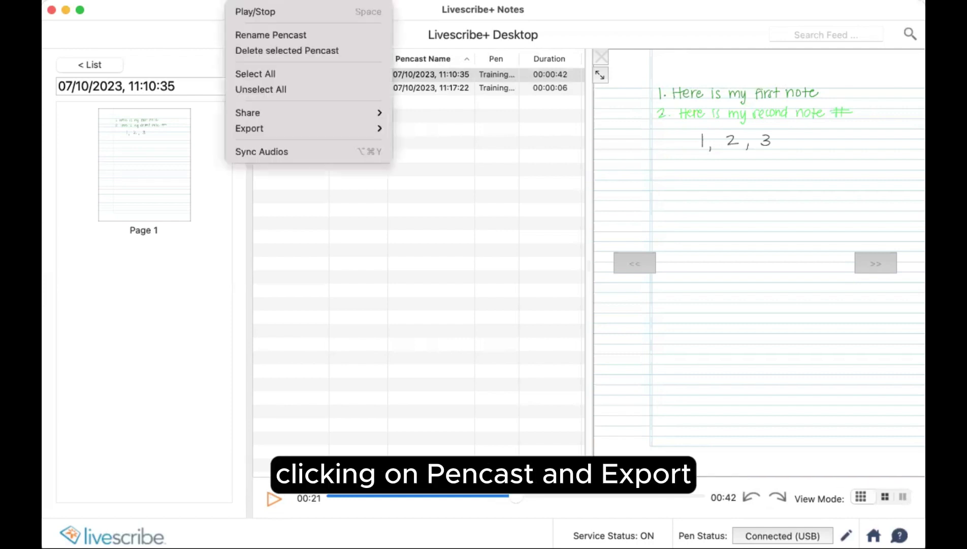
mouse_move(257, 127)
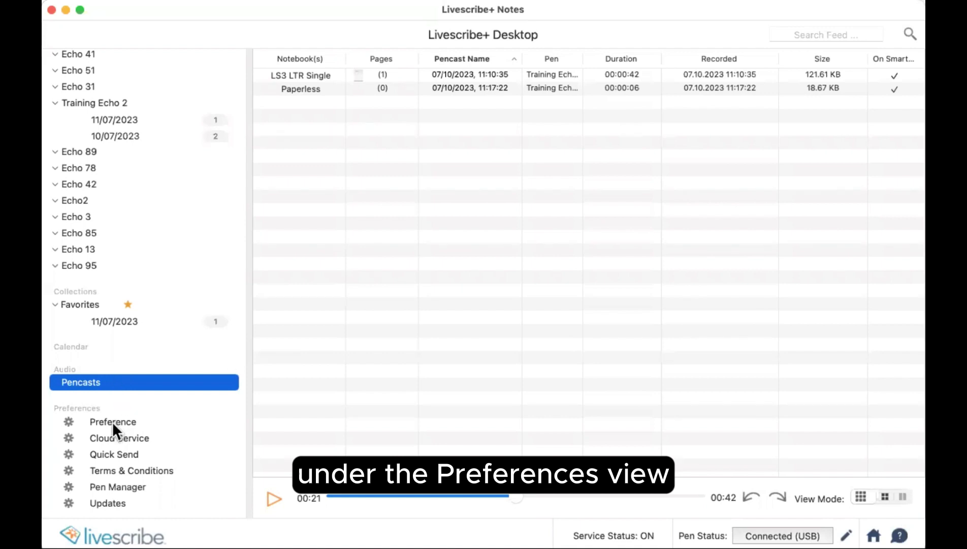
- Show the Cloud Service preferences listing Evernote, Google Drive and Dropbox as Offline
left_click(112, 422)
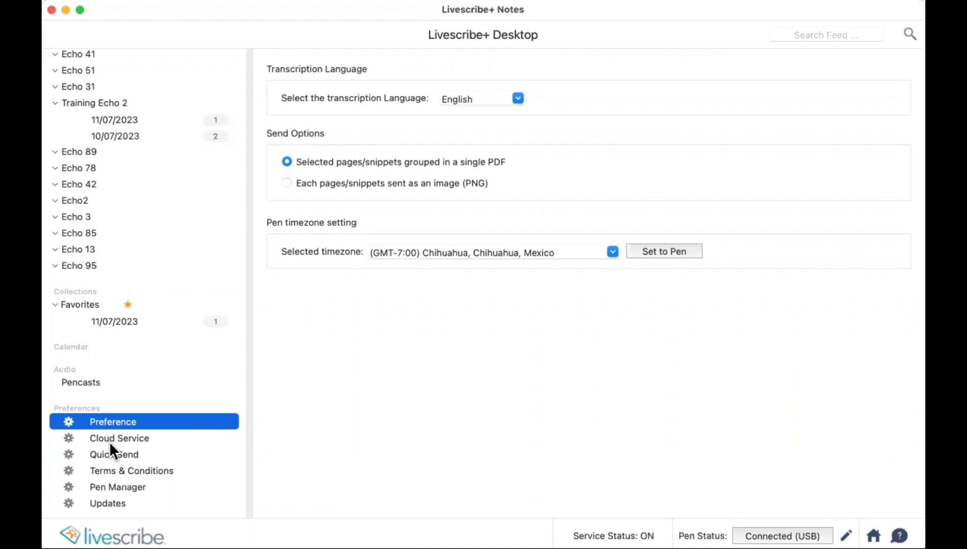
left_click(110, 440)
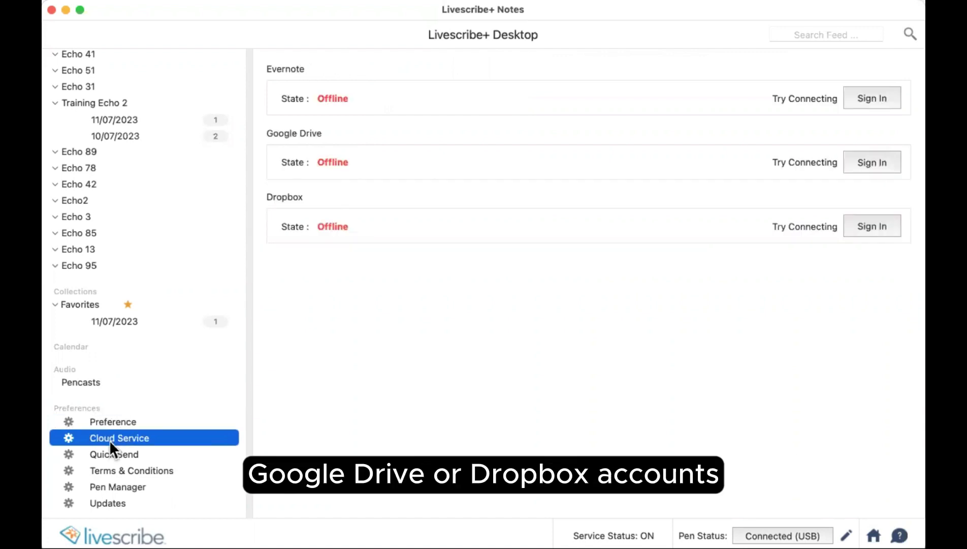
- View Training Echo 2 pen details: AP-801, battery 100%, memory 0.10%, firmware 3.2.0.0
left_click(112, 486)
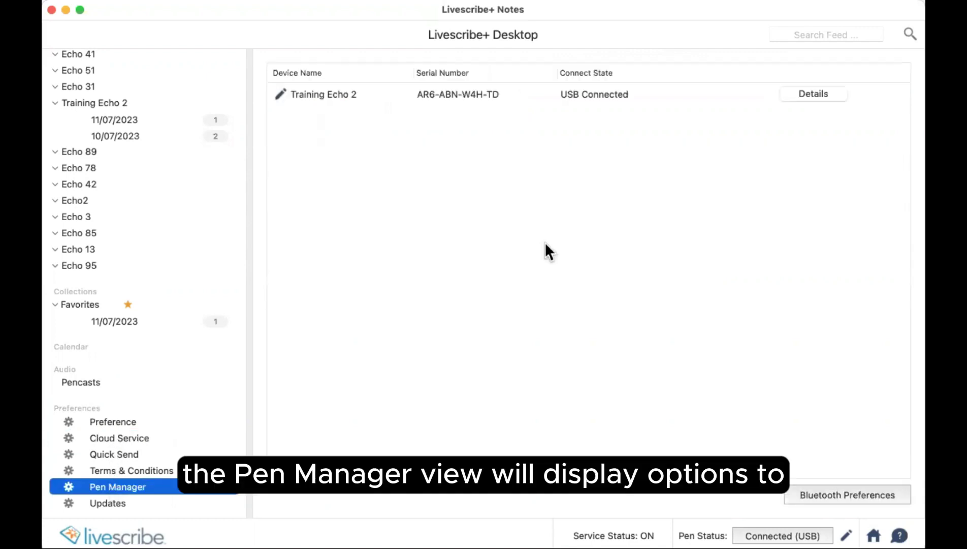
left_click(796, 94)
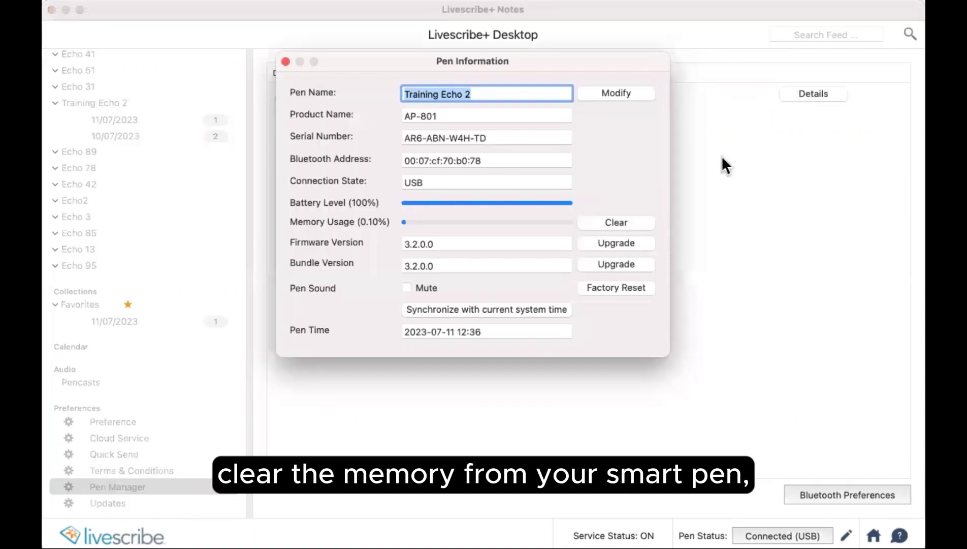